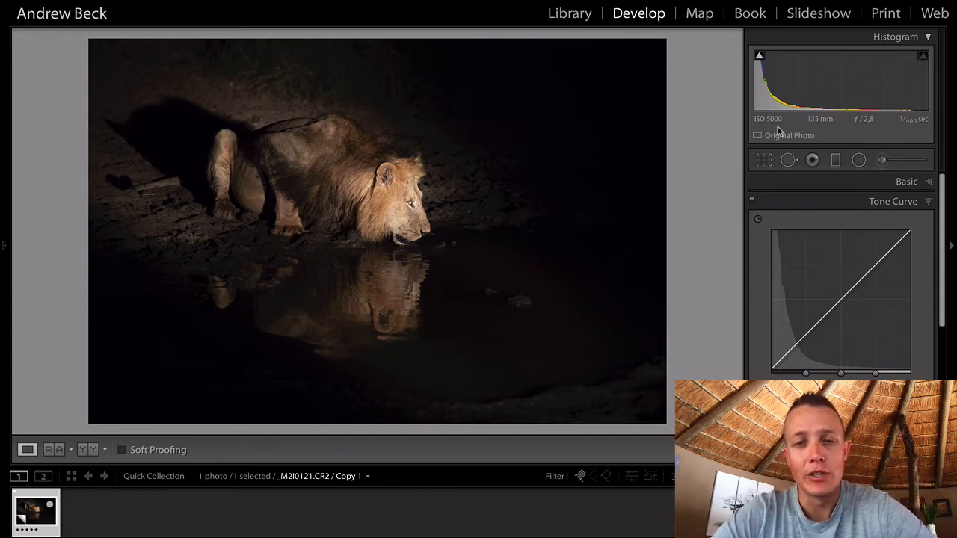
- Set the white balance temperature to 3 121 in the Basic panel
{"action": "left_click", "coordinate": [928, 182]}
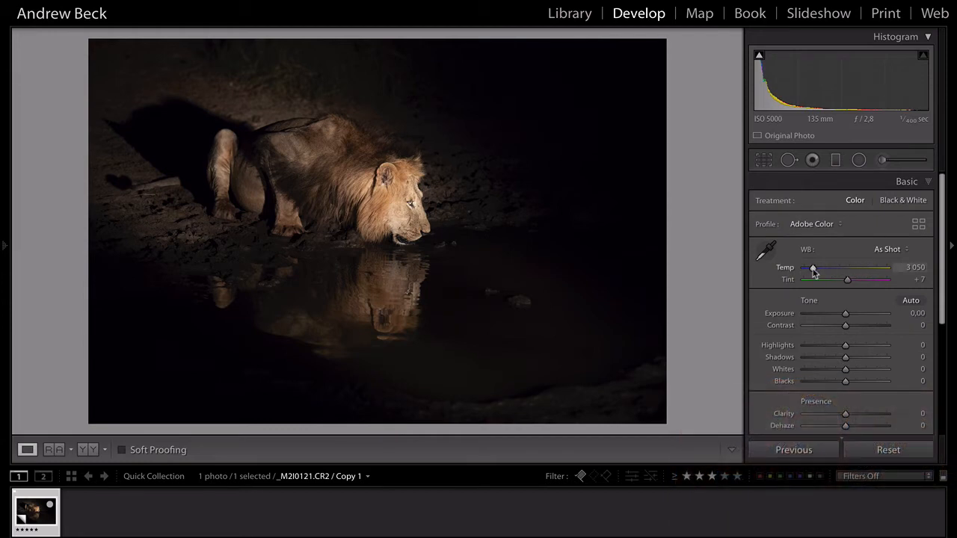
{"action": "left_click", "coordinate": [813, 270]}
{"action": "left_click_drag", "start_coordinate": [814, 270], "coordinate": [822, 274]}
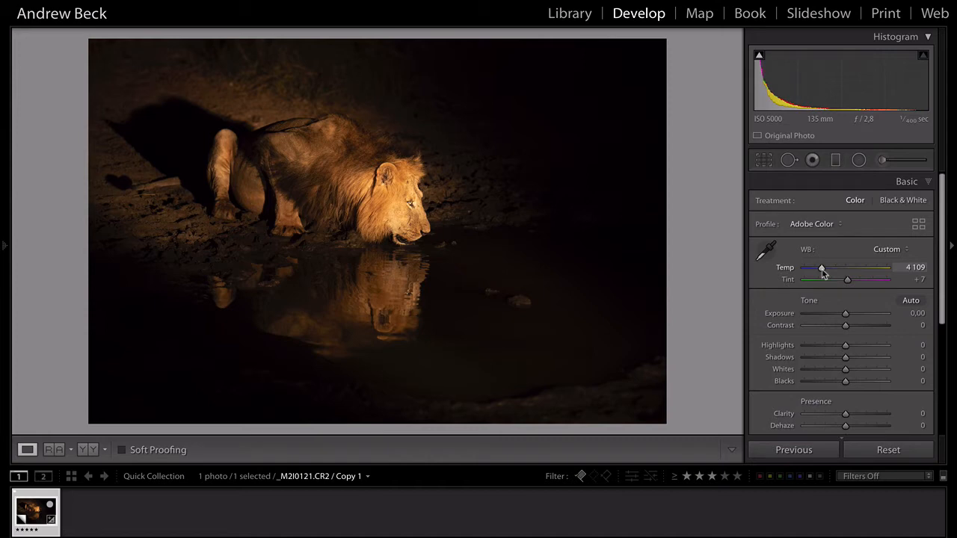
{"action": "double_click", "coordinate": [823, 271]}
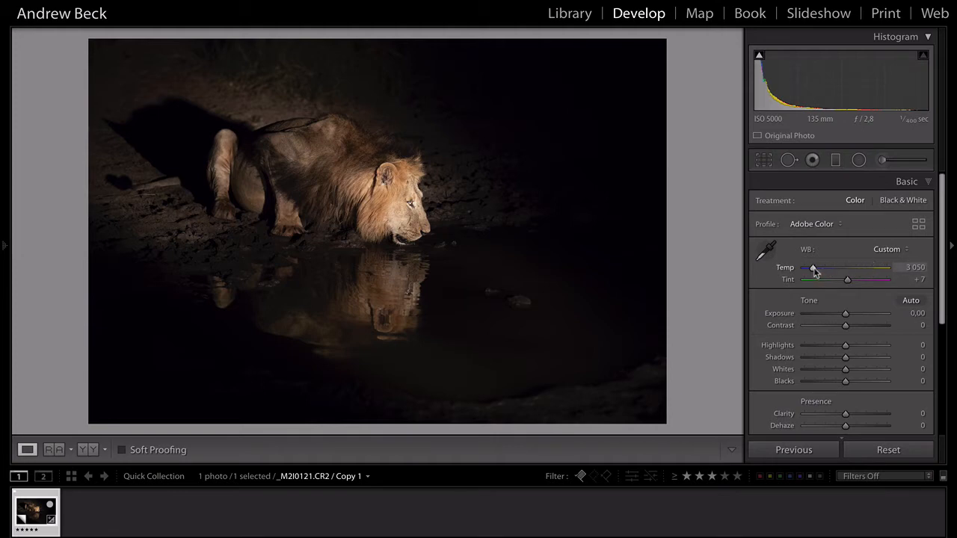
{"action": "left_click", "coordinate": [814, 270]}
{"action": "left_click_drag", "start_coordinate": [813, 268], "coordinate": [815, 270]}
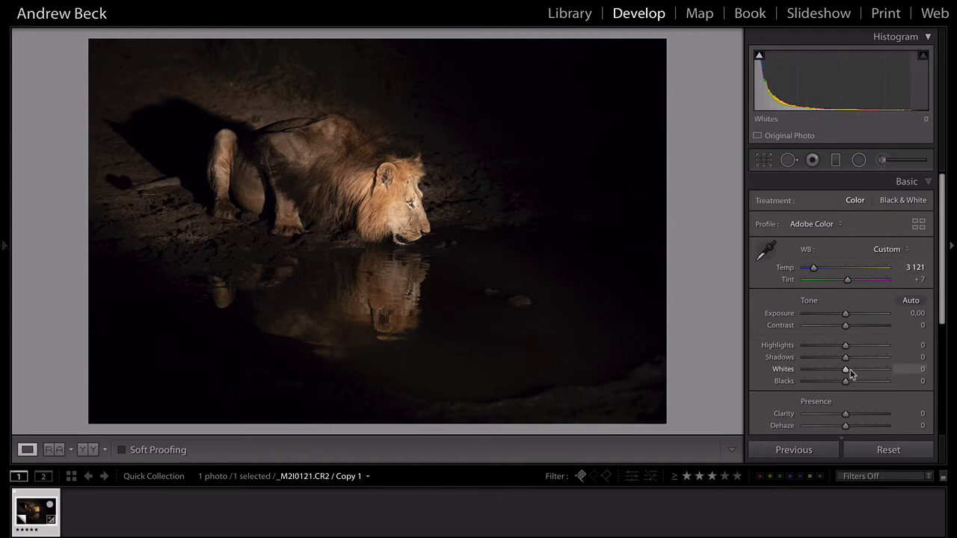
- Raise Whites to +8 and lower Exposure to −0.45, then compare against the Before view
{"action": "left_click_drag", "start_coordinate": [846, 374], "coordinate": [850, 374]}
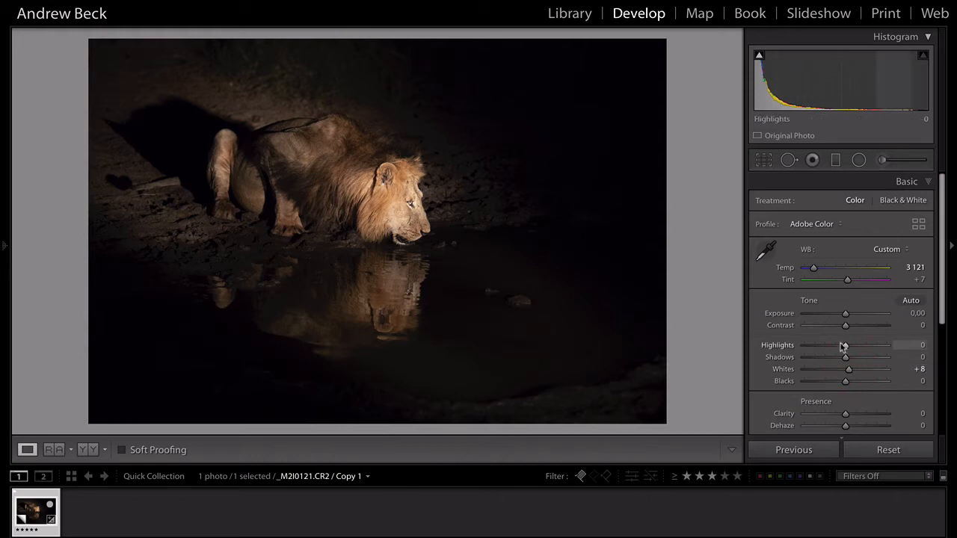
{"action": "mouse_move", "coordinate": [846, 345]}
{"action": "left_mouse_down"}
{"action": "mouse_move", "coordinate": [825, 346]}
{"action": "mouse_move", "coordinate": [845, 347]}
{"action": "left_mouse_up"}
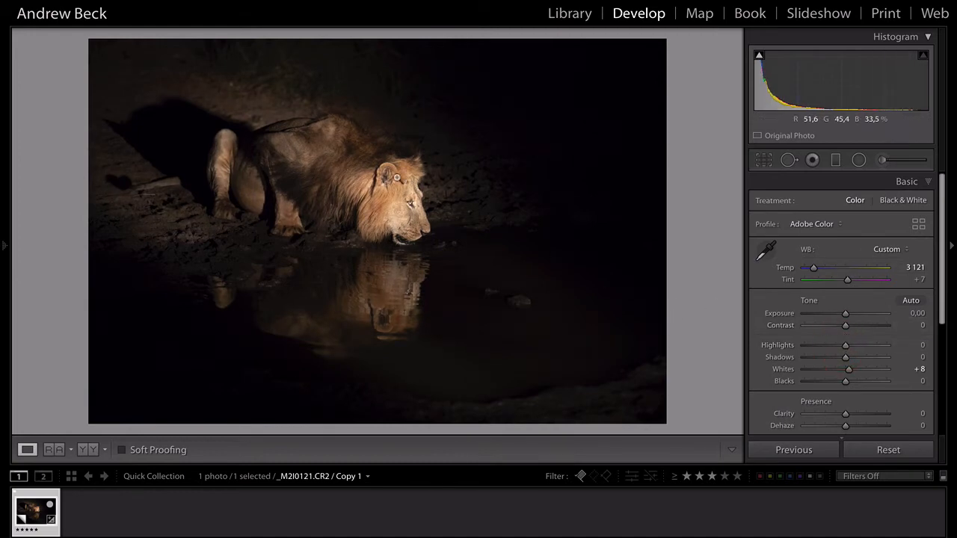
{"action": "left_click_drag", "start_coordinate": [847, 316], "coordinate": [842, 317]}
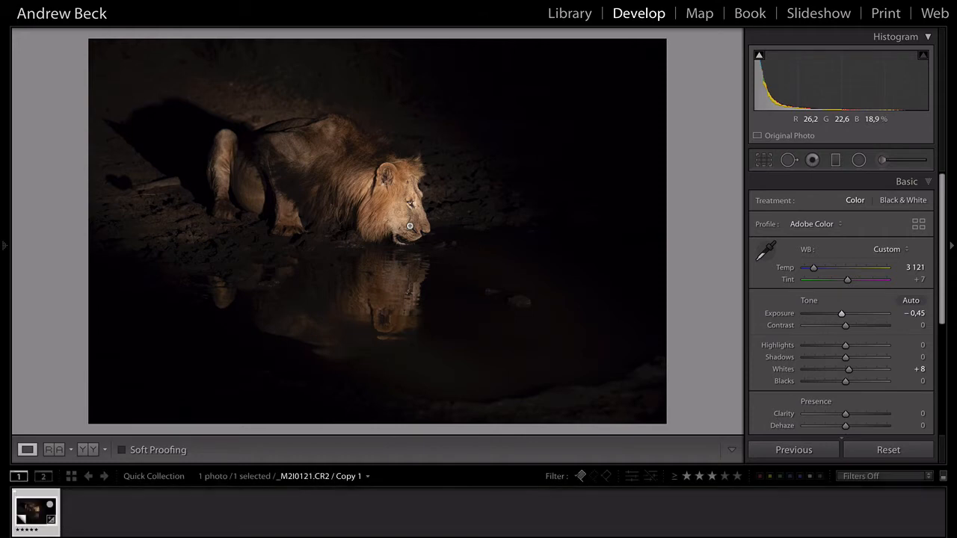
{"action": "key", "text": "backslash"}
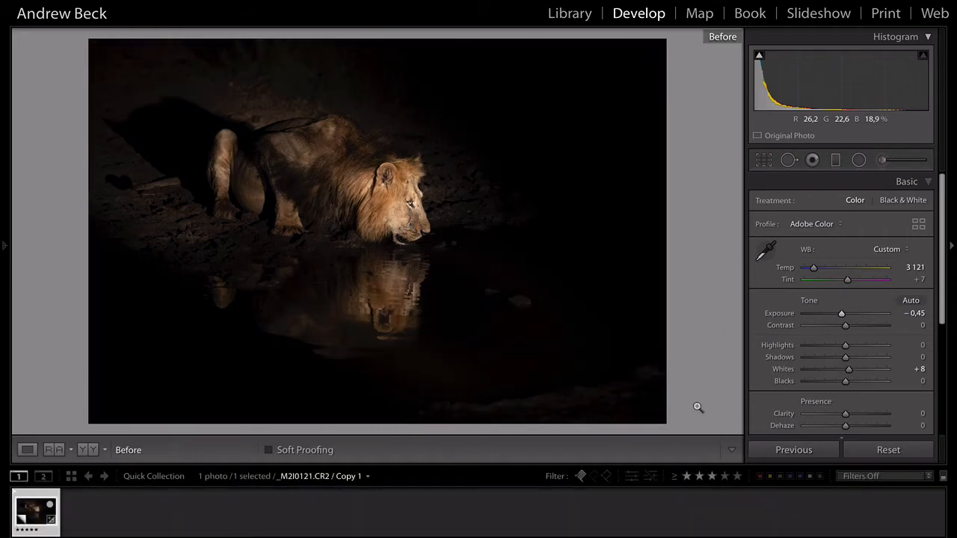
{"action": "key", "text": "backslash"}
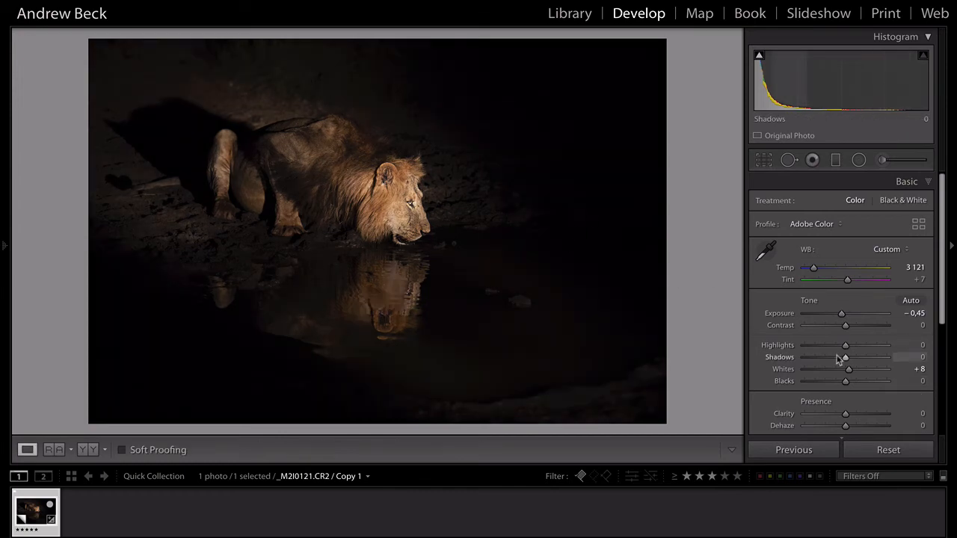
{"action": "scroll", "coordinate": [893, 380], "scroll_direction": "down", "scroll_amount": 5}
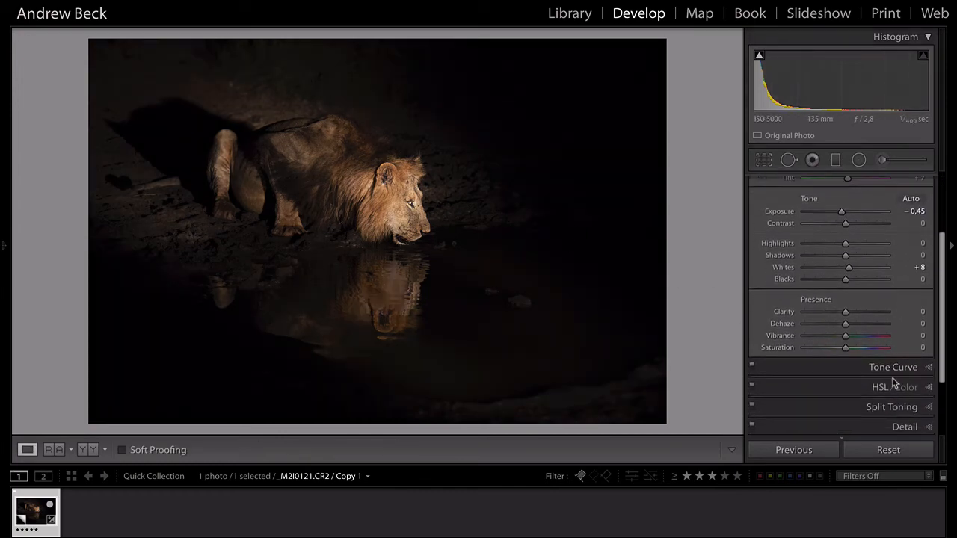
- Set the Tone Curve regions to Shadows −15, Darks −8 and Lights +6, leaving Highlights at 0
{"action": "left_click", "coordinate": [907, 369]}
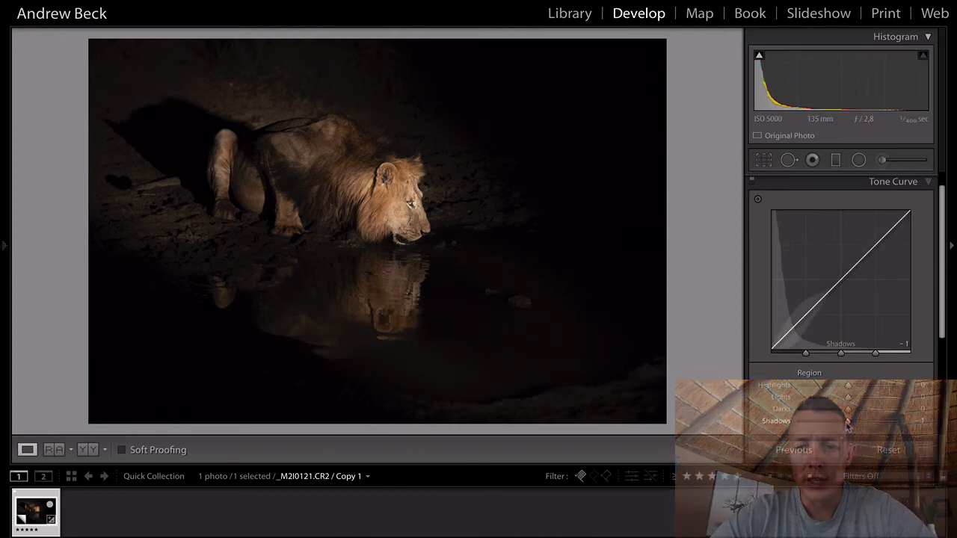
{"action": "left_click_drag", "start_coordinate": [848, 421], "coordinate": [841, 425]}
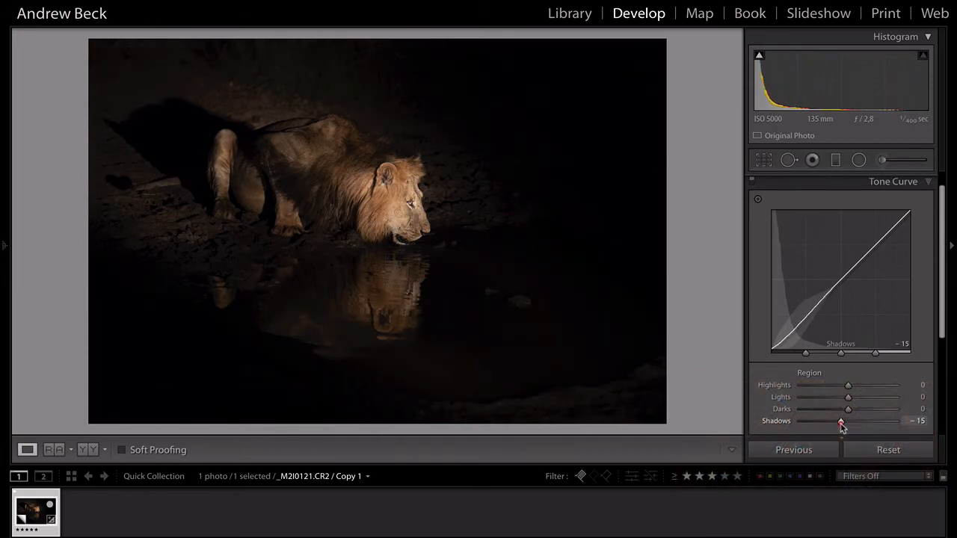
{"action": "left_click_drag", "start_coordinate": [849, 409], "coordinate": [852, 404]}
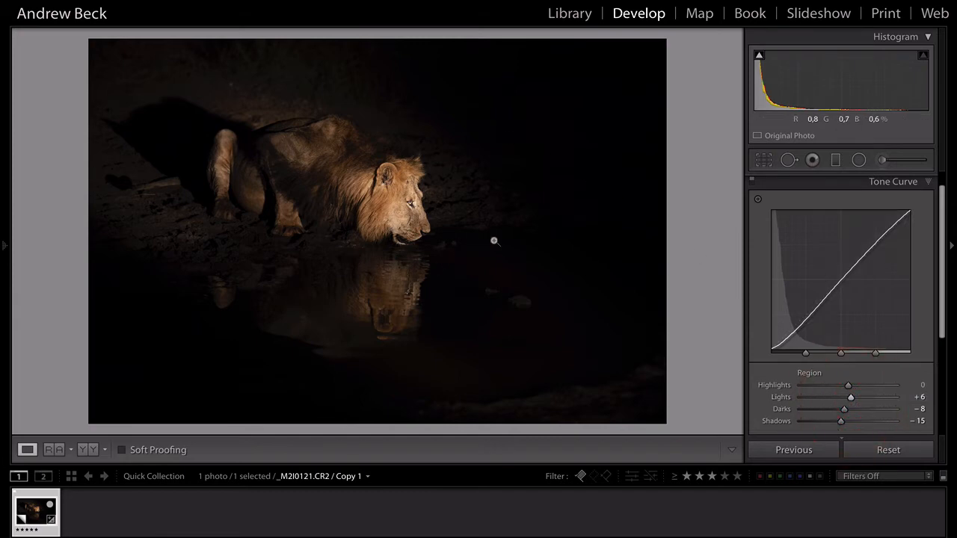
{"action": "scroll", "coordinate": [925, 325], "scroll_direction": "down", "scroll_amount": 5}
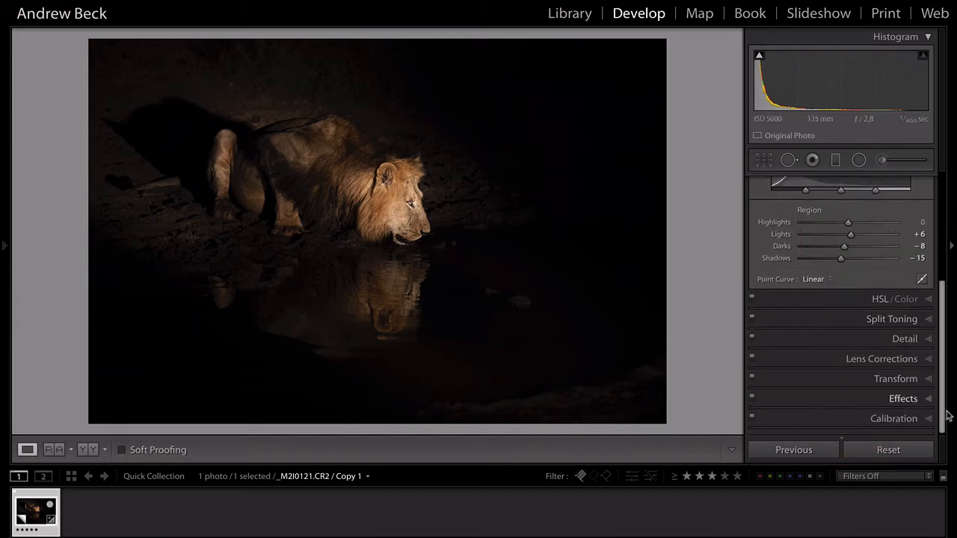
- Apply a Highlight Priority post-crop vignette at Amount −11, Midpoint 10, Feather 72, toggling it to compare
{"action": "left_click", "coordinate": [905, 399]}
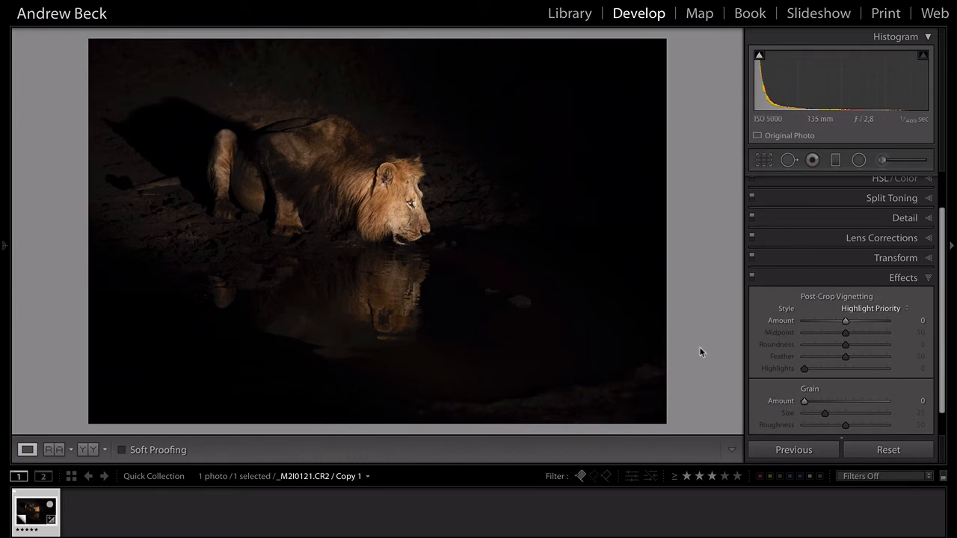
{"action": "left_click_drag", "start_coordinate": [847, 323], "coordinate": [843, 325]}
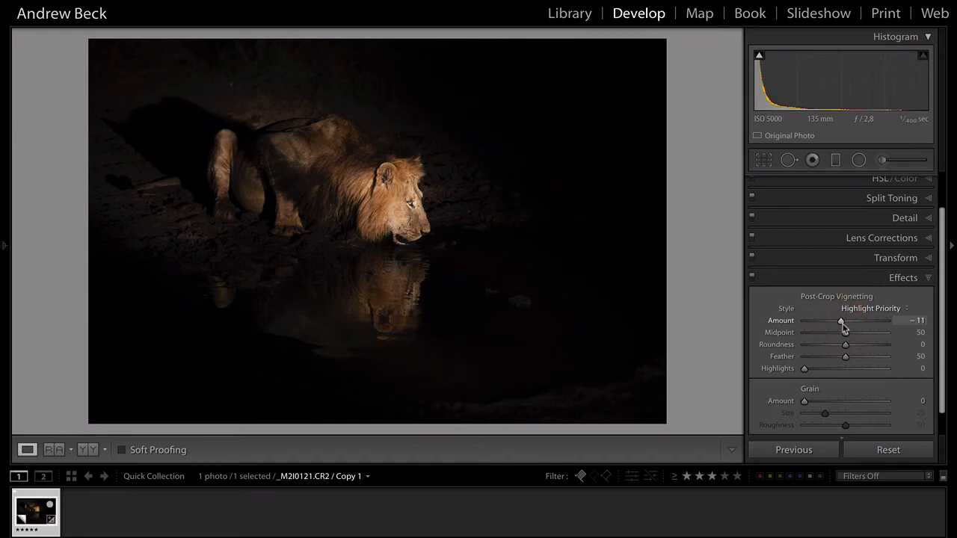
{"action": "left_click", "coordinate": [812, 333]}
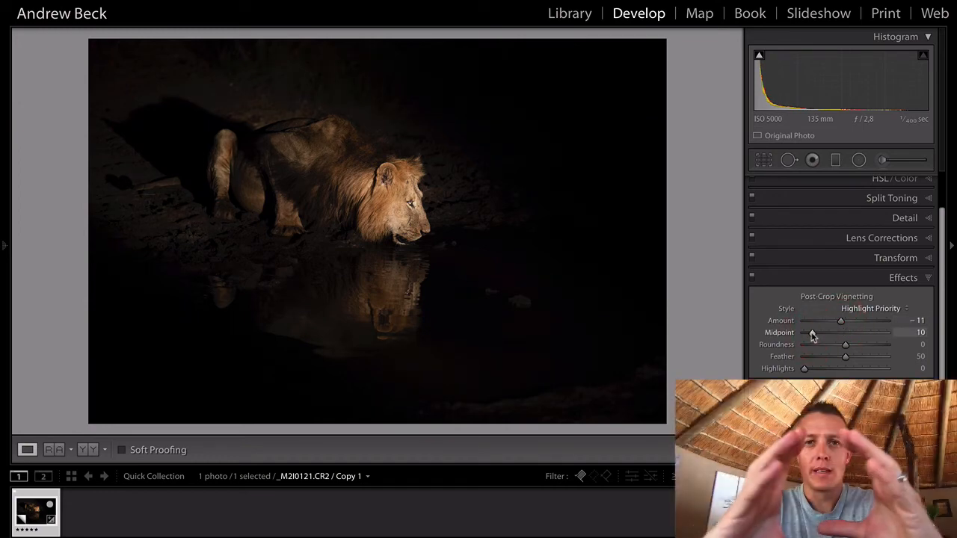
{"action": "left_click", "coordinate": [864, 358]}
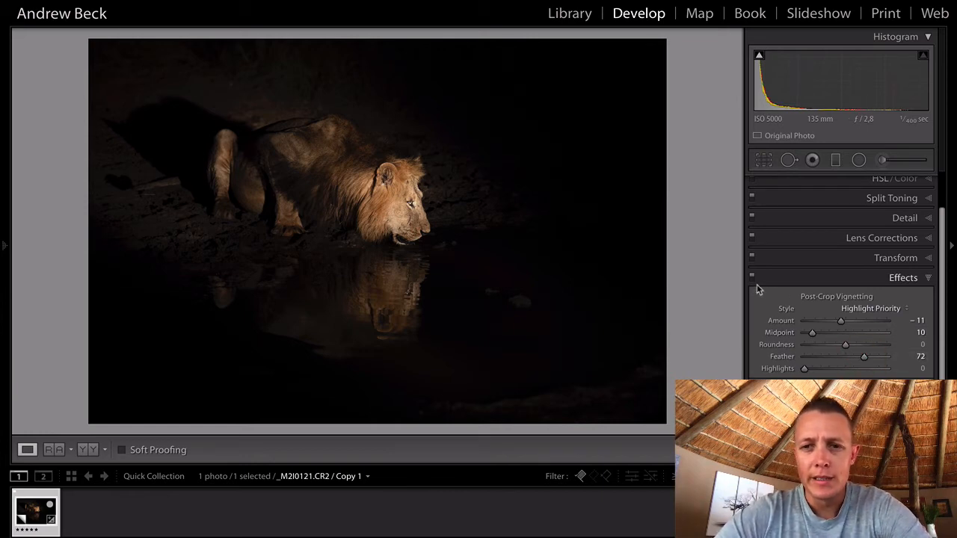
{"action": "left_click", "coordinate": [754, 281]}
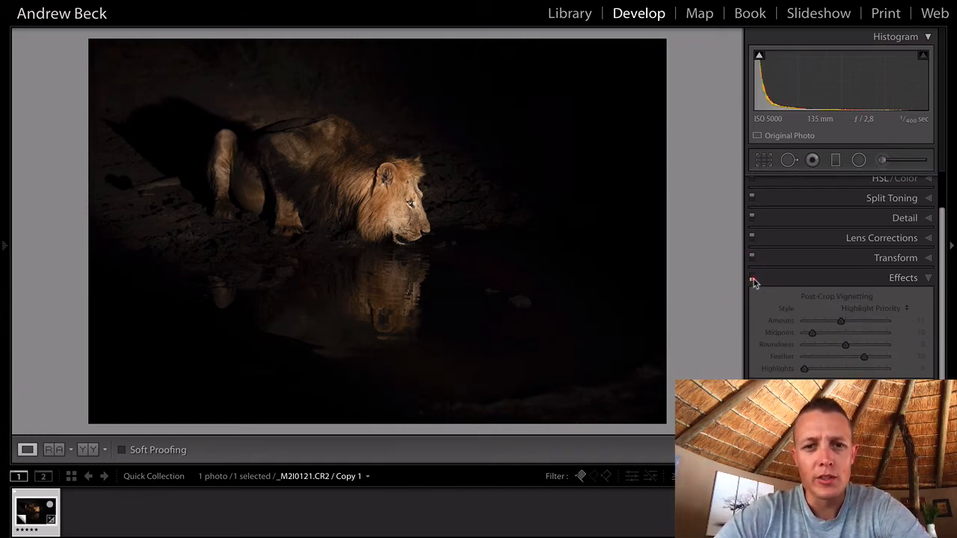
{"action": "left_click", "coordinate": [753, 280]}
{"action": "left_click", "coordinate": [754, 279]}
{"action": "left_click", "coordinate": [753, 279]}
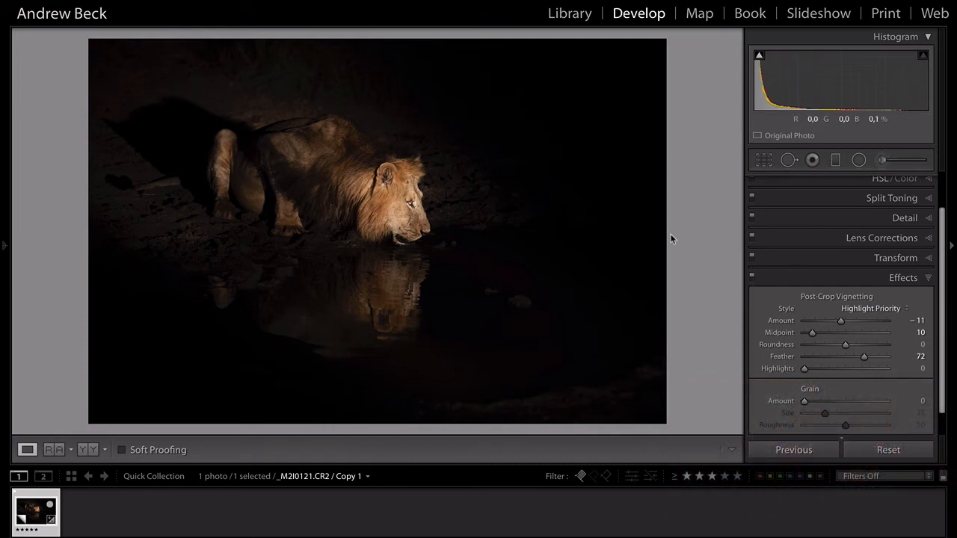
{"action": "left_click", "coordinate": [883, 161]}
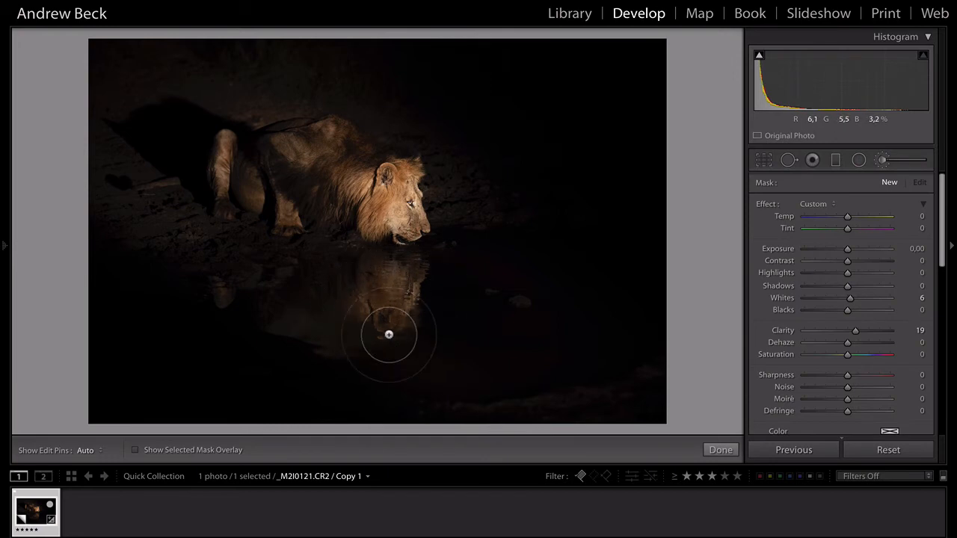
- Paint a small-brush mask over the lion's reflection in the water, checking it with the overlay
{"action": "key", "text": "["}
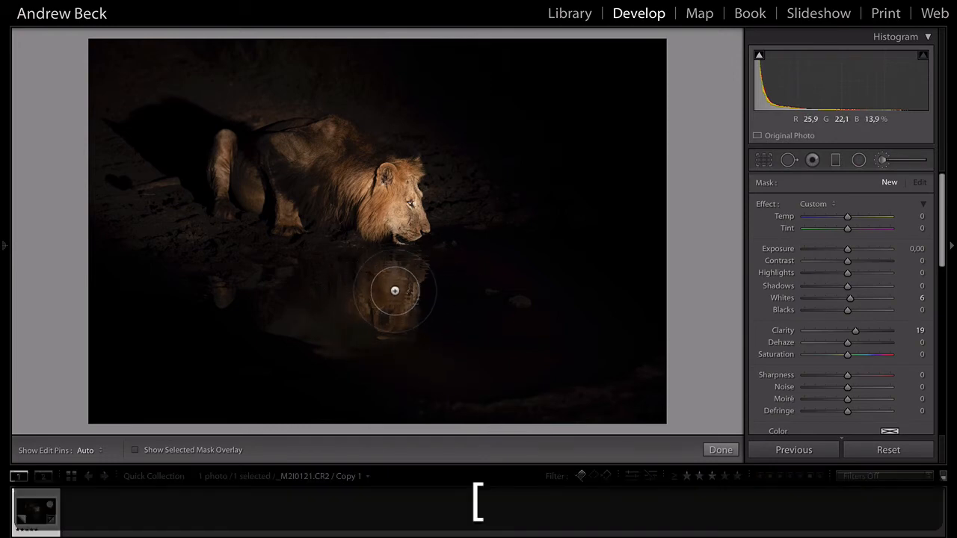
{"action": "key", "text": "5"}
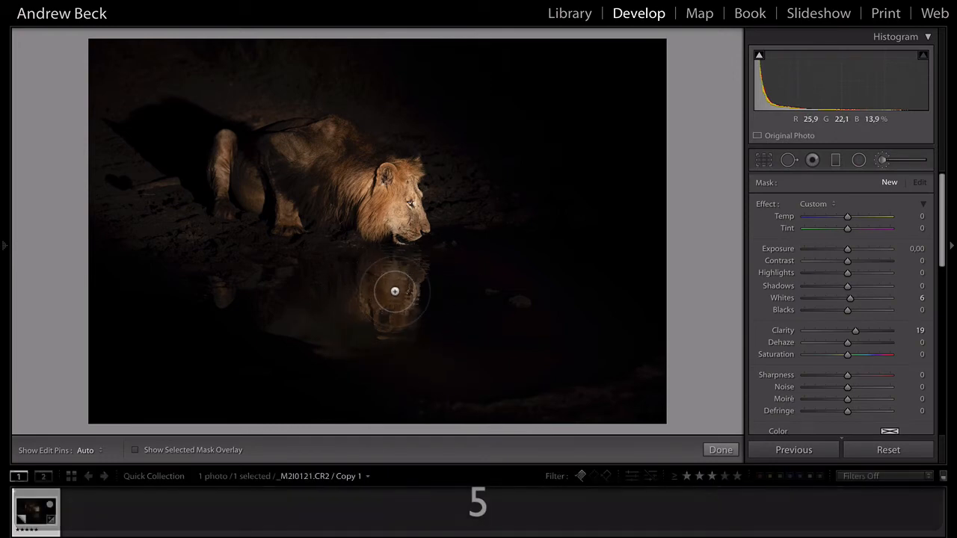
{"action": "mouse_move", "coordinate": [394, 291]}
{"action": "left_mouse_down"}
{"action": "mouse_move", "coordinate": [357, 276]}
{"action": "mouse_move", "coordinate": [421, 329]}
{"action": "mouse_move", "coordinate": [392, 269]}
{"action": "mouse_move", "coordinate": [365, 287]}
{"action": "mouse_move", "coordinate": [401, 283]}
{"action": "mouse_move", "coordinate": [398, 259]}
{"action": "mouse_move", "coordinate": [407, 265]}
{"action": "mouse_move", "coordinate": [399, 271]}
{"action": "mouse_move", "coordinate": [333, 270]}
{"action": "mouse_move", "coordinate": [335, 282]}
{"action": "mouse_move", "coordinate": [407, 273]}
{"action": "left_mouse_up"}
{"action": "key", "text": "o"}
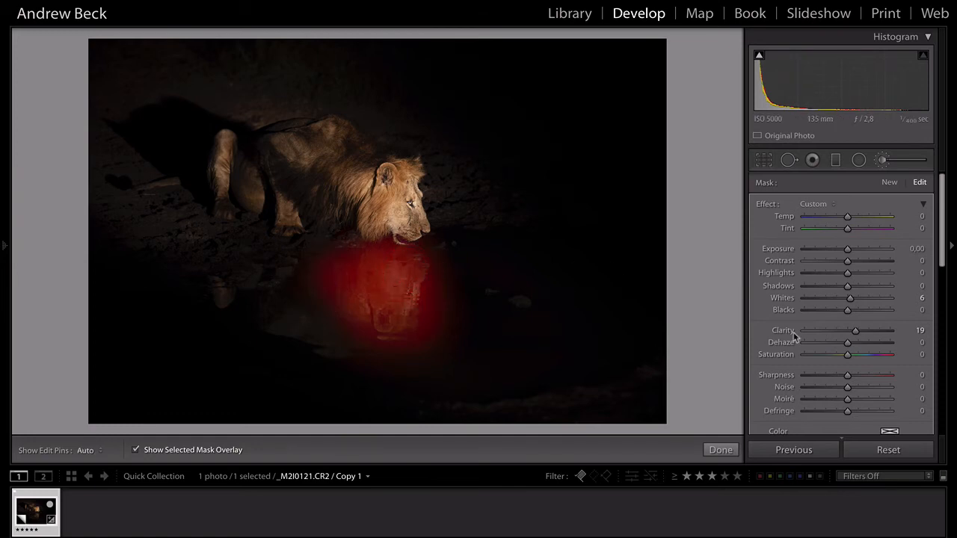
{"action": "key", "text": "o"}
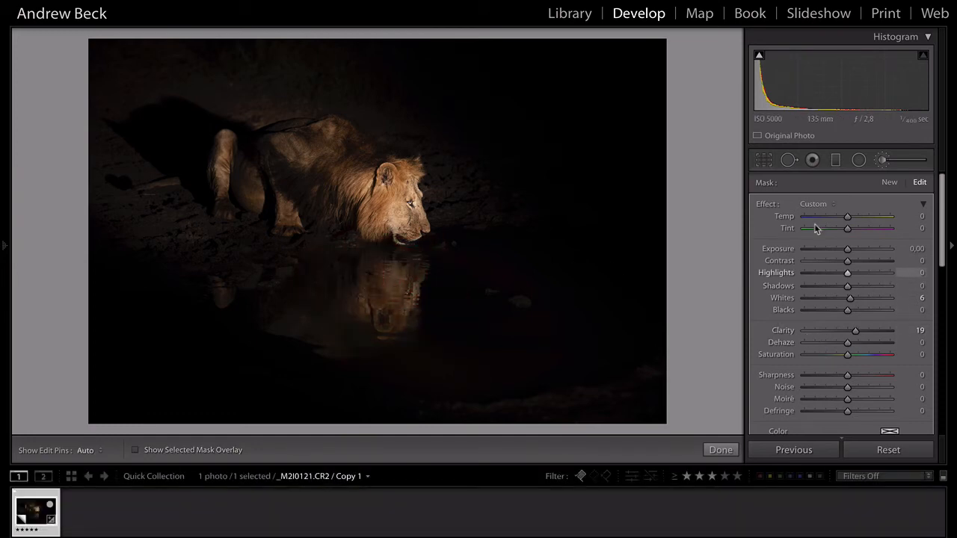
- Give the reflection mask Highlights +35 and Whites +21, compare it, and close the brush
{"action": "double_click", "coordinate": [766, 203]}
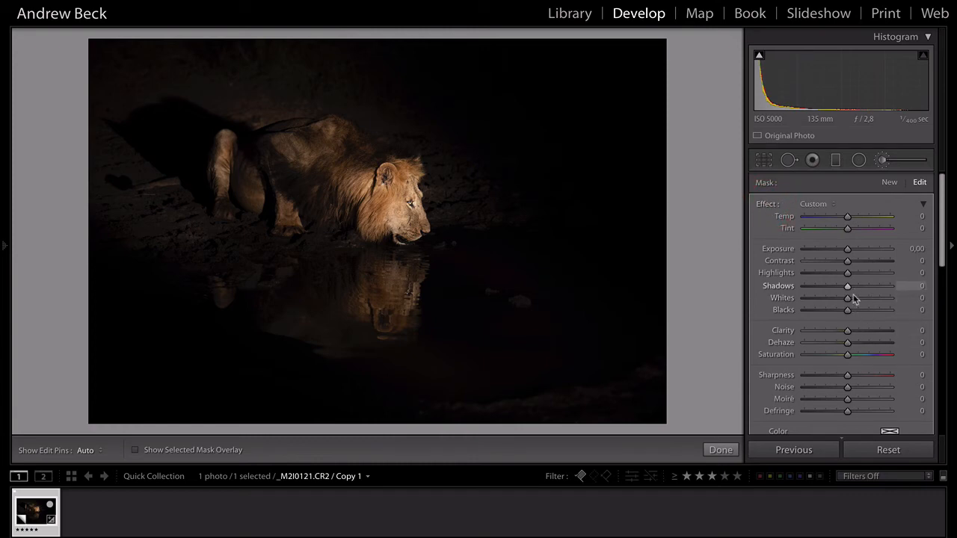
{"action": "left_click_drag", "start_coordinate": [849, 300], "coordinate": [862, 274]}
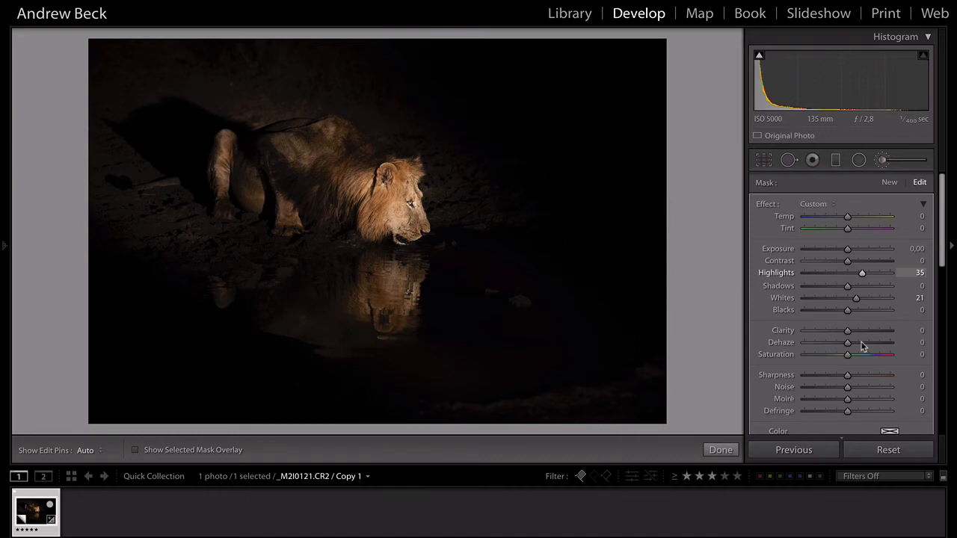
{"action": "scroll", "coordinate": [861, 341], "scroll_direction": "down", "scroll_amount": 3}
{"action": "scroll", "coordinate": [862, 347], "scroll_direction": "down", "scroll_amount": 3}
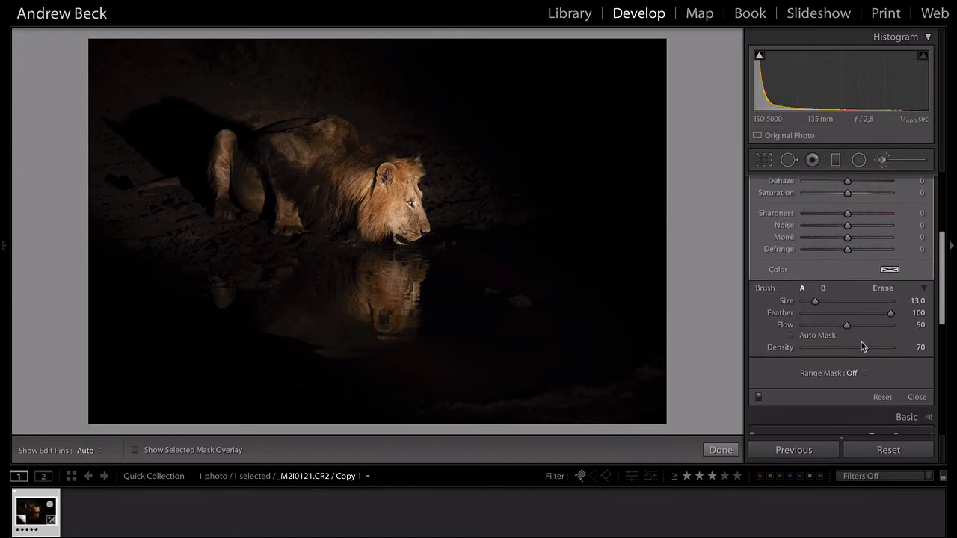
{"action": "left_click", "coordinate": [759, 395]}
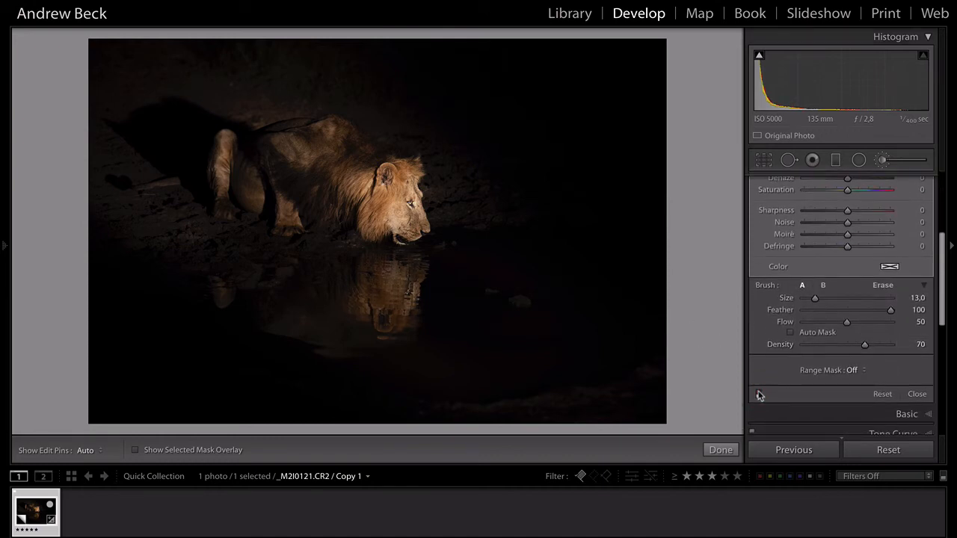
{"action": "left_click", "coordinate": [759, 394]}
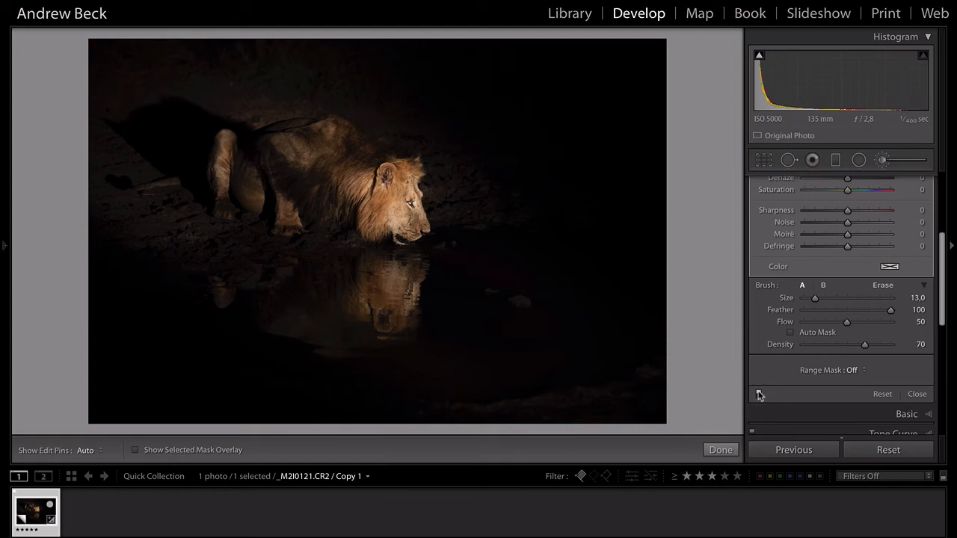
{"action": "left_click", "coordinate": [395, 291]}
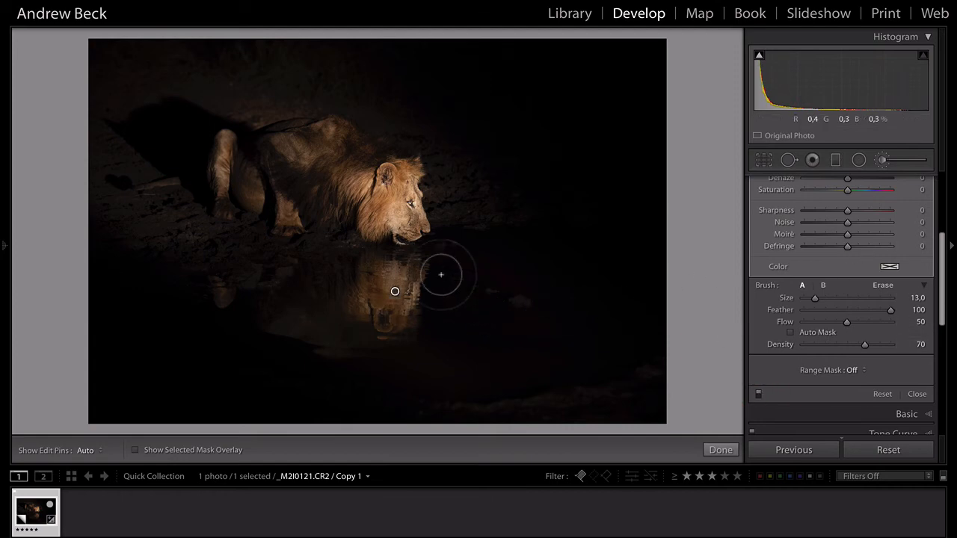
{"action": "left_click", "coordinate": [883, 162]}
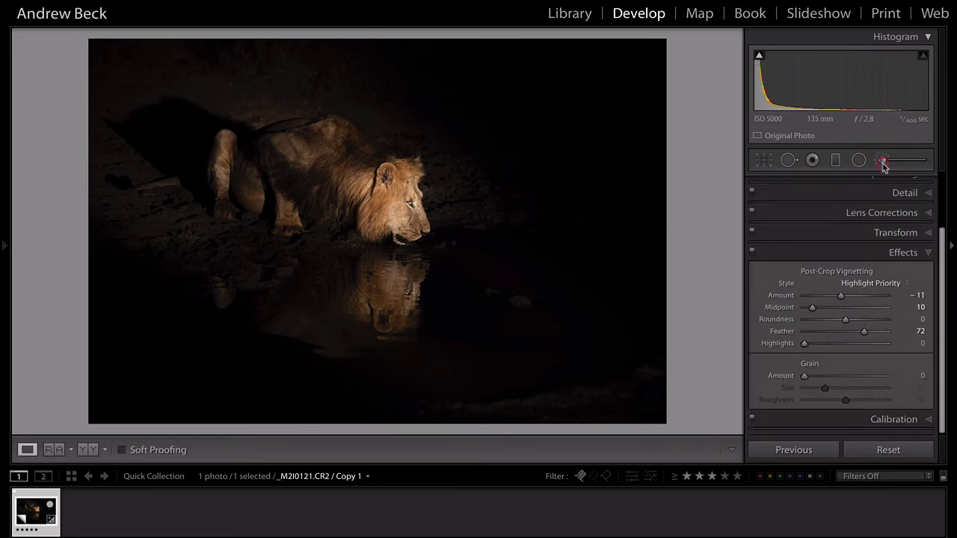
- Paint a new brush mask over the lion's face, checking coverage with the overlay
{"action": "left_click", "coordinate": [883, 164]}
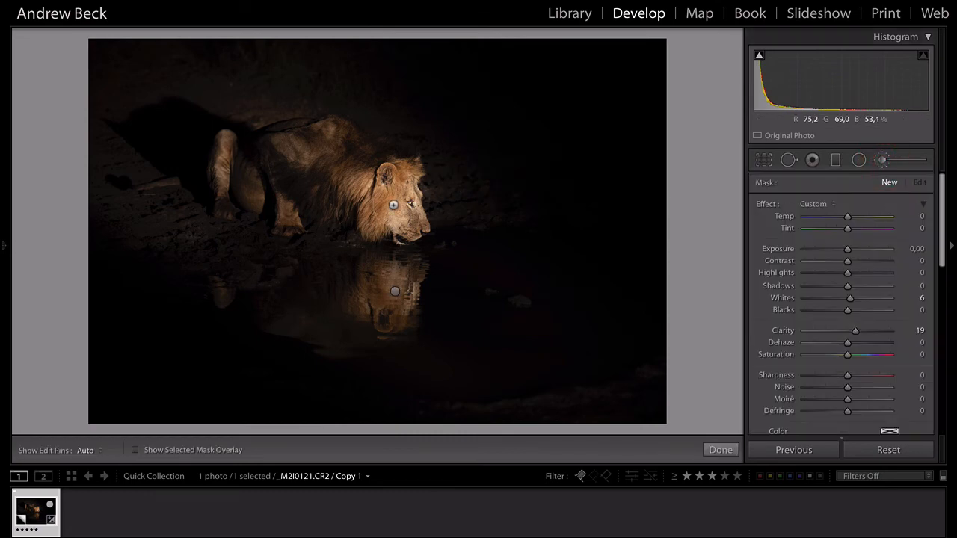
{"action": "key", "text": "bracketleft"}
{"action": "key", "text": "h"}
{"action": "mouse_move", "coordinate": [402, 207]}
{"action": "left_mouse_down"}
{"action": "mouse_move", "coordinate": [383, 201]}
{"action": "mouse_move", "coordinate": [395, 199]}
{"action": "mouse_move", "coordinate": [388, 185]}
{"action": "left_mouse_up"}
{"action": "mouse_move", "coordinate": [400, 225]}
{"action": "left_mouse_down"}
{"action": "mouse_move", "coordinate": [410, 205]}
{"action": "mouse_move", "coordinate": [391, 186]}
{"action": "left_mouse_up"}
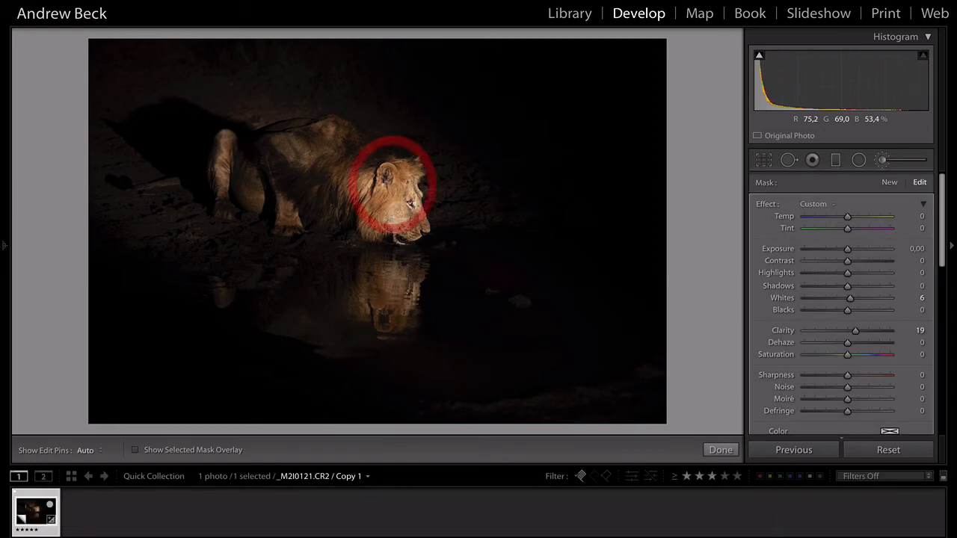
{"action": "key", "text": "o"}
{"action": "key", "text": "bracketleft"}
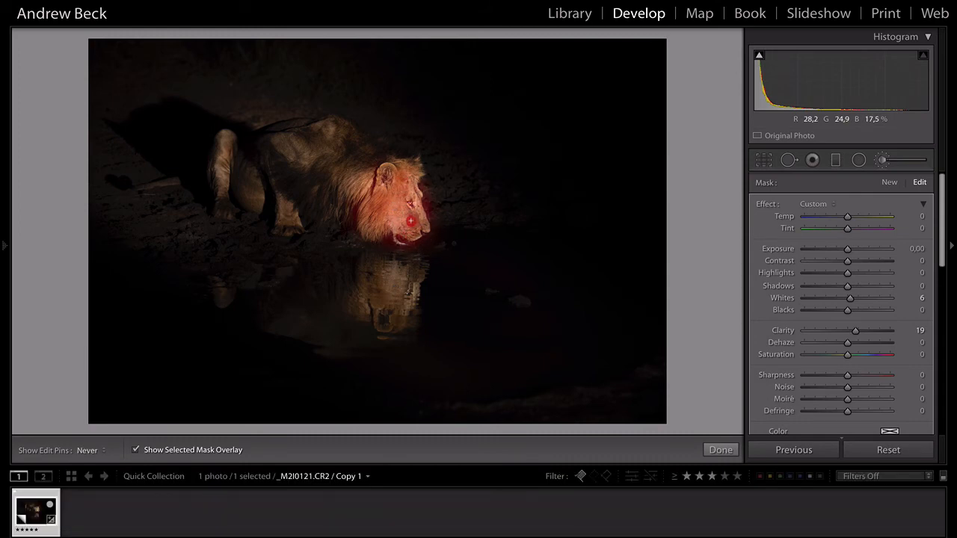
{"action": "left_click_drag", "start_coordinate": [405, 211], "coordinate": [394, 216]}
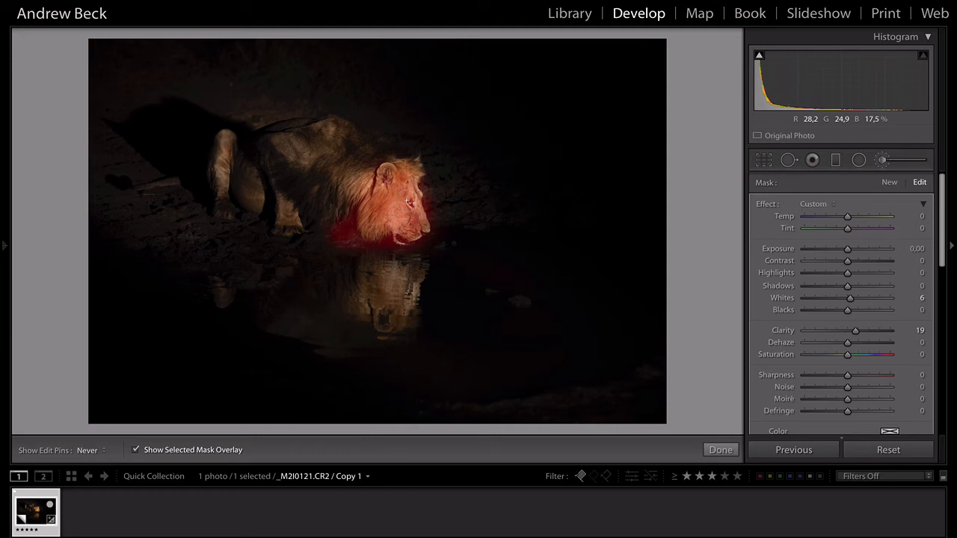
{"action": "key", "text": "o"}
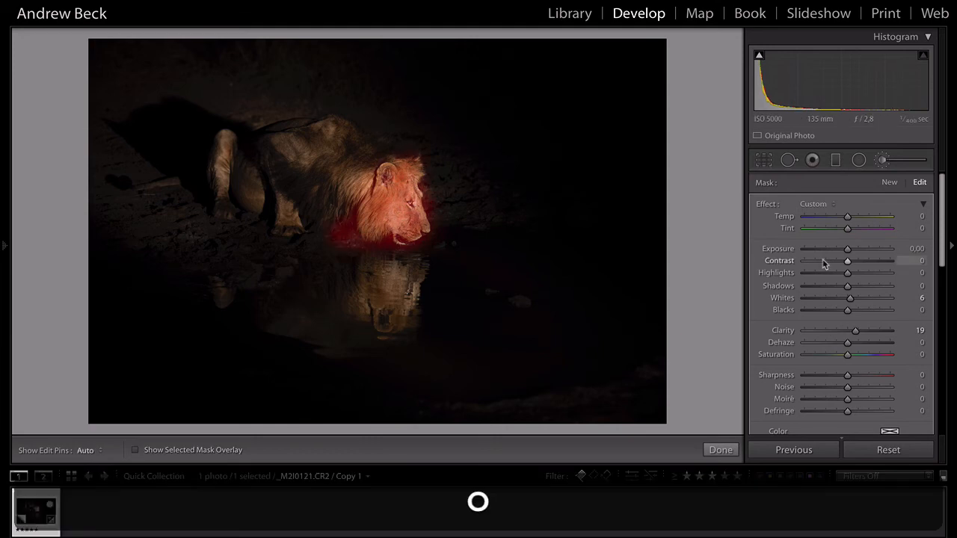
- Set the face mask to Whites 0 and Clarity +19, then close the brush
{"action": "double_click", "coordinate": [850, 298]}
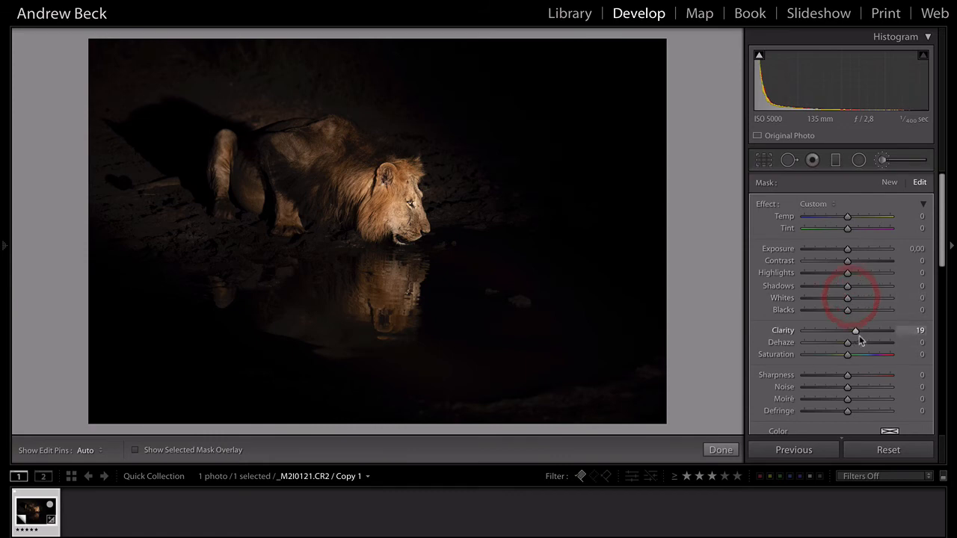
{"action": "left_click_drag", "start_coordinate": [856, 336], "coordinate": [856, 332]}
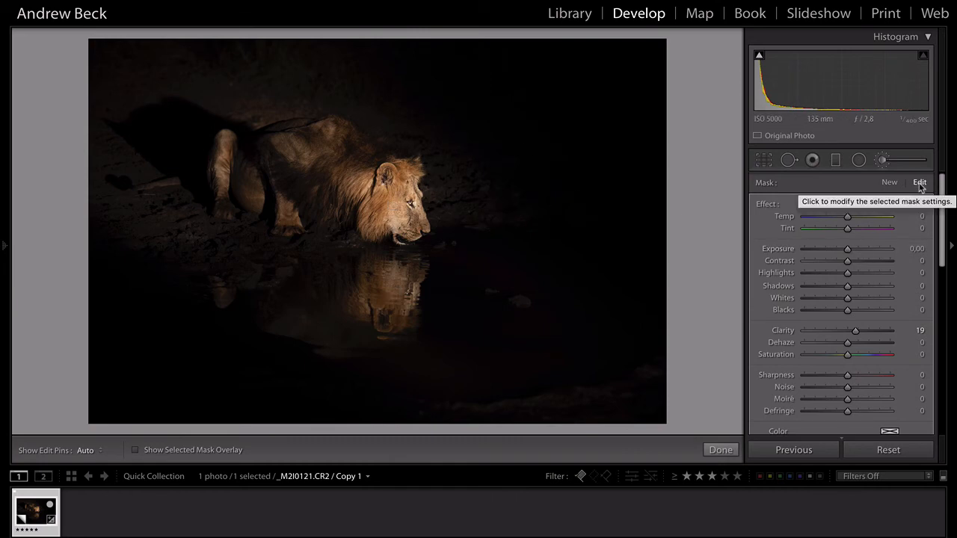
{"action": "left_click", "coordinate": [883, 162]}
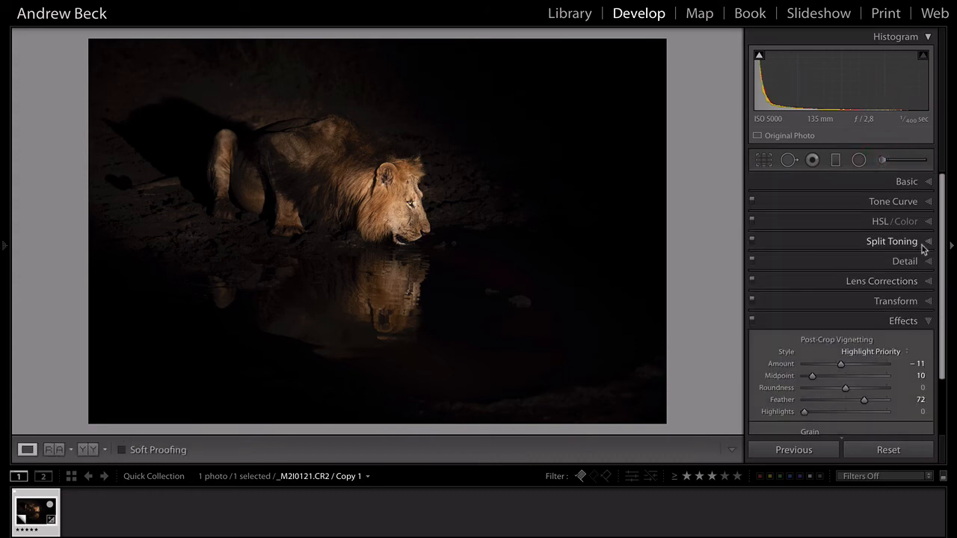
- In Detail, set sharpening Masking 73 and Amount 56, plus Luminance noise reduction 10
{"action": "left_click", "coordinate": [913, 261]}
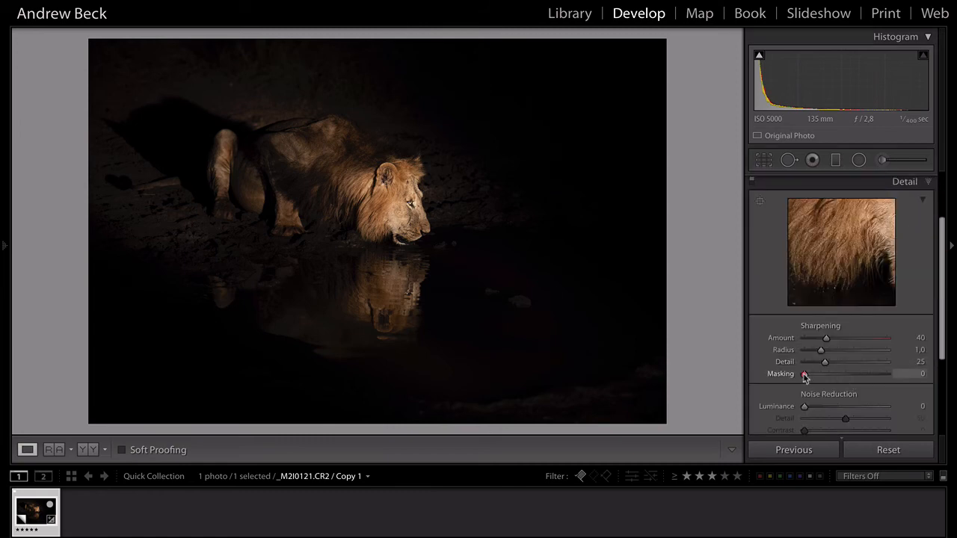
{"action": "left_click", "coordinate": [804, 375], "text": "alt"}
{"action": "left_click_drag", "start_coordinate": [805, 374], "coordinate": [862, 377]}
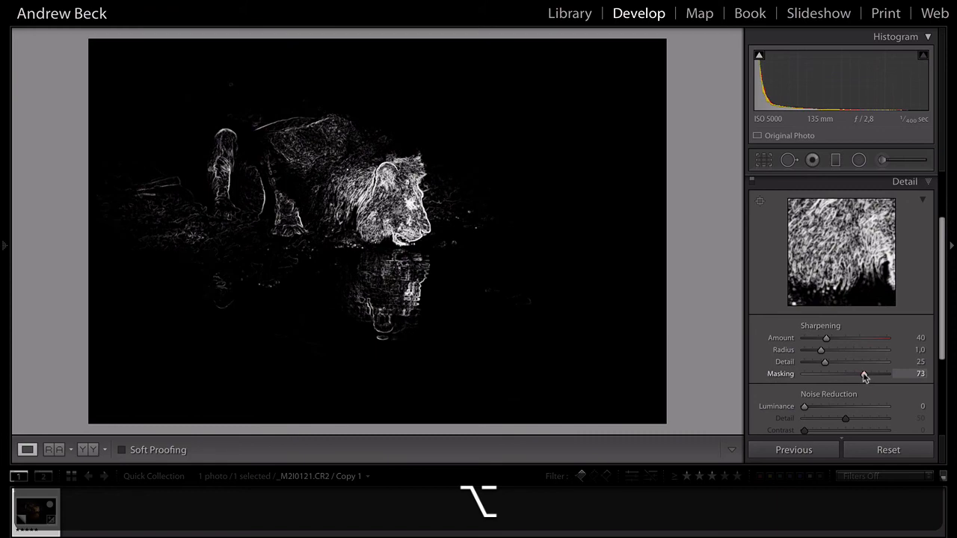
{"action": "left_click_drag", "start_coordinate": [865, 377], "coordinate": [865, 375]}
{"action": "left_click", "coordinate": [827, 339]}
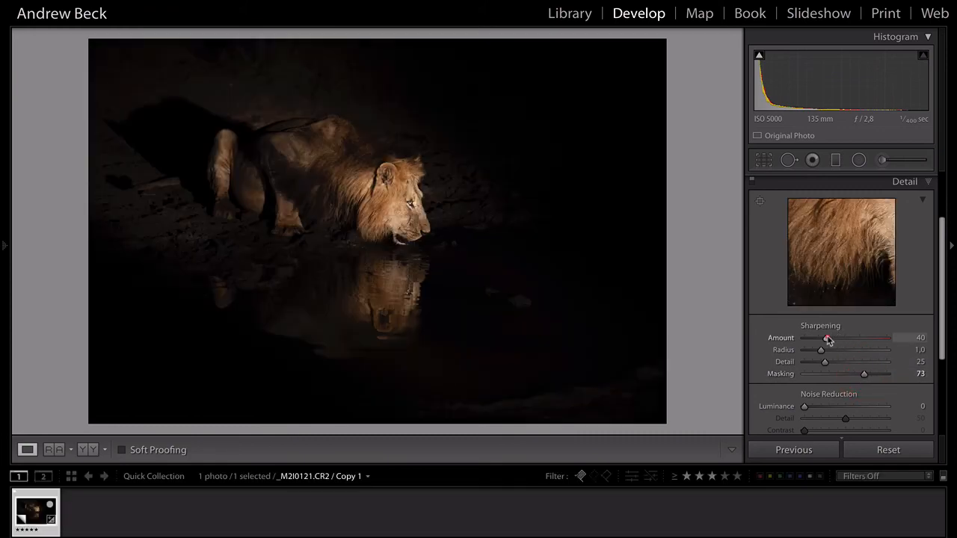
{"action": "left_click_drag", "start_coordinate": [806, 407], "coordinate": [813, 410]}
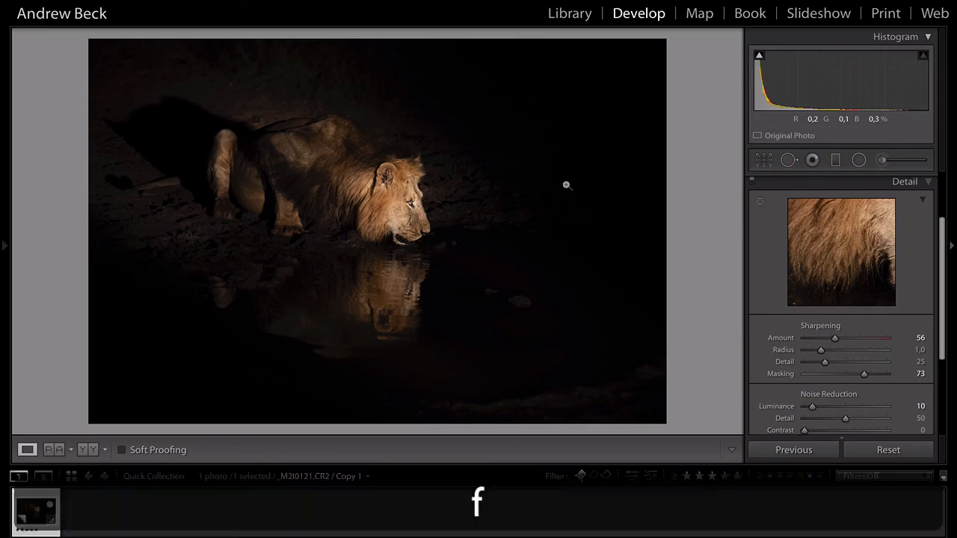